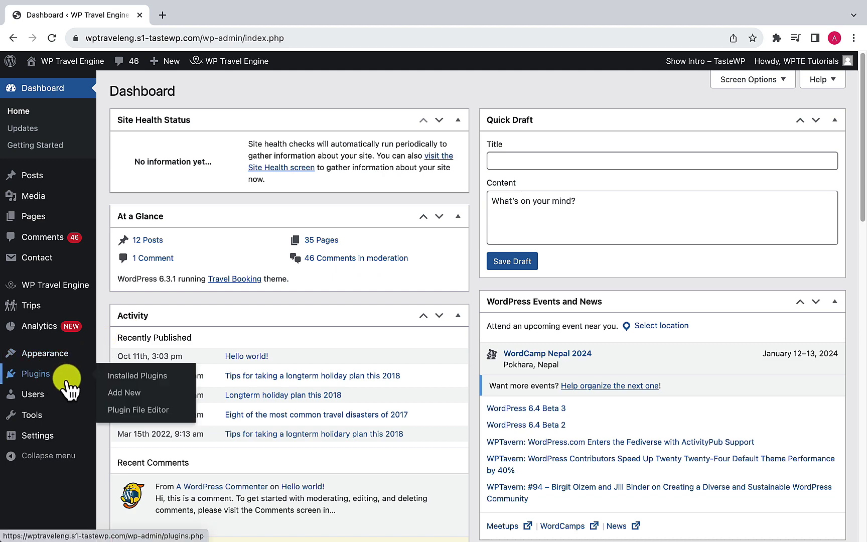
# - Upload the Per Trip Emails plugin zip under Plugins > Add New and install it
pyautogui.click(131, 392)
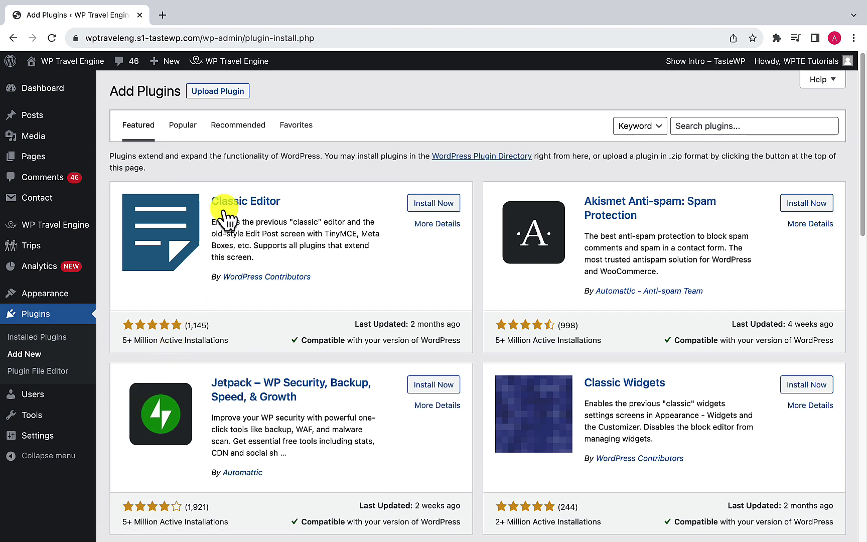
pyautogui.click(238, 93)
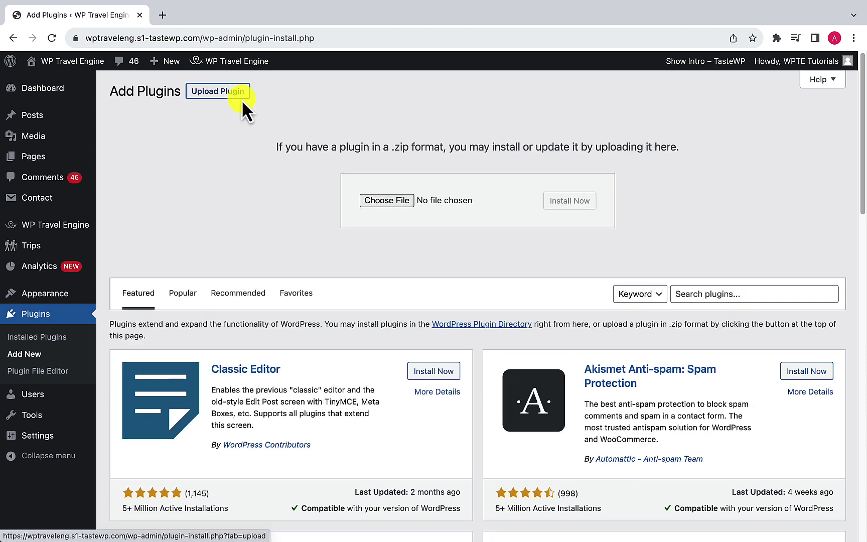
pyautogui.click(403, 203)
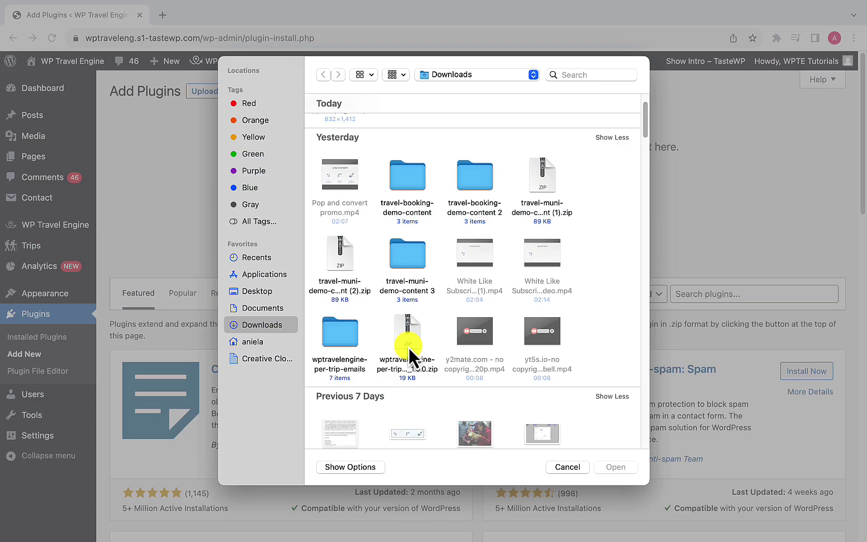
pyautogui.click(408, 347)
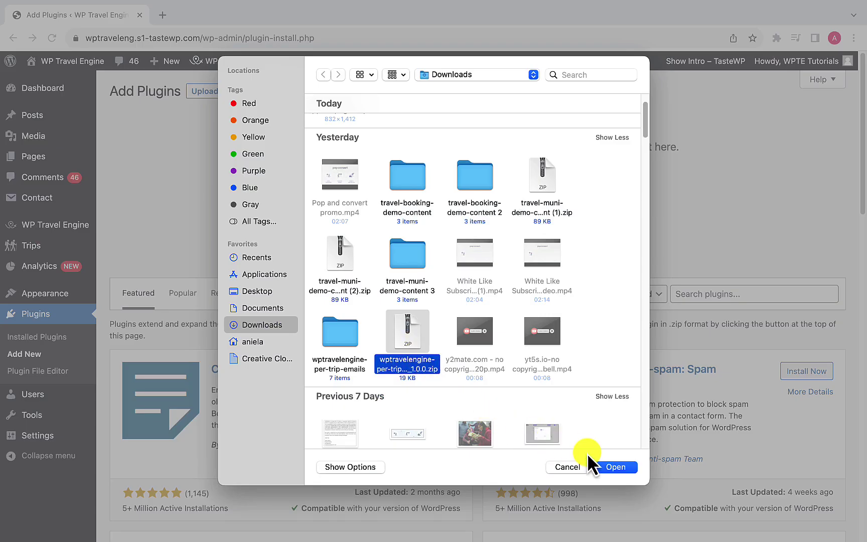
pyautogui.click(617, 467)
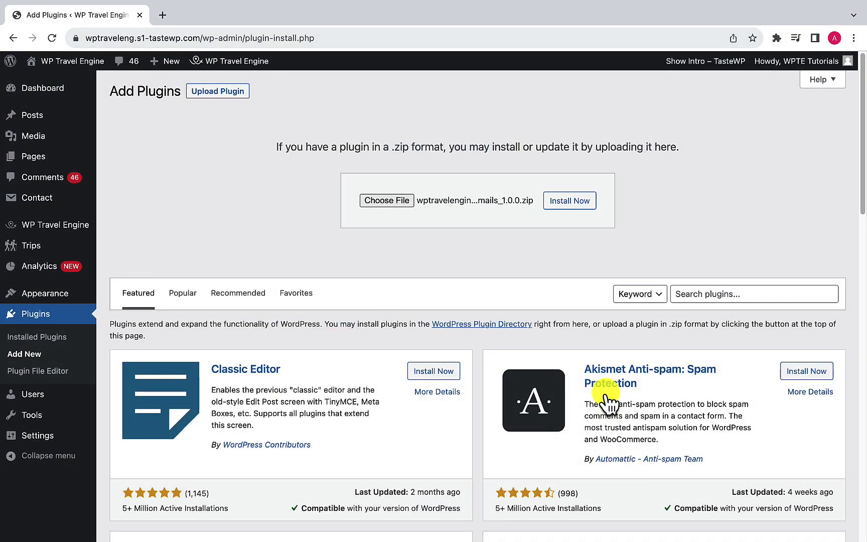
pyautogui.click(577, 201)
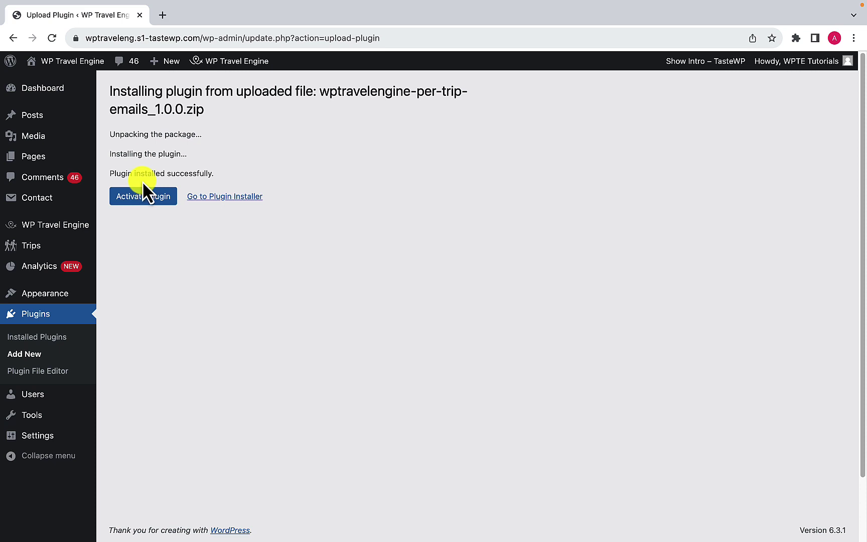
pyautogui.click(162, 202)
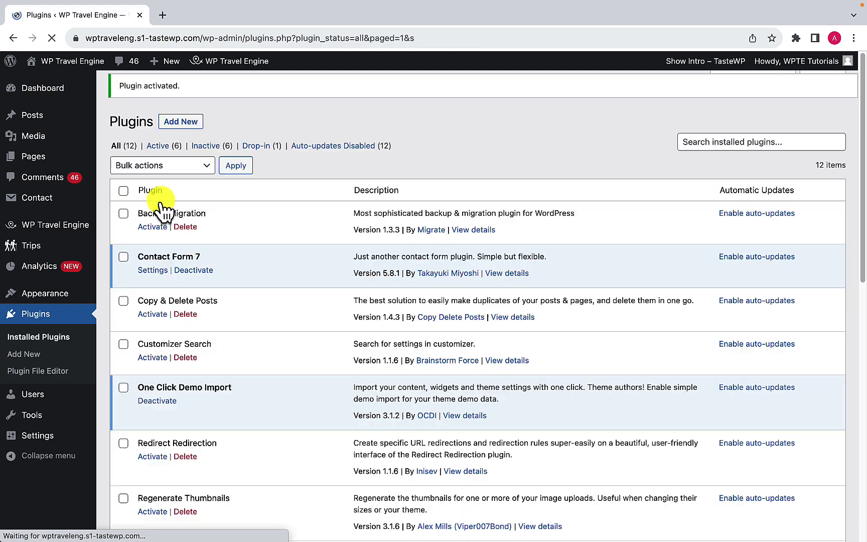
pyautogui.scroll(-2, 214, 381)
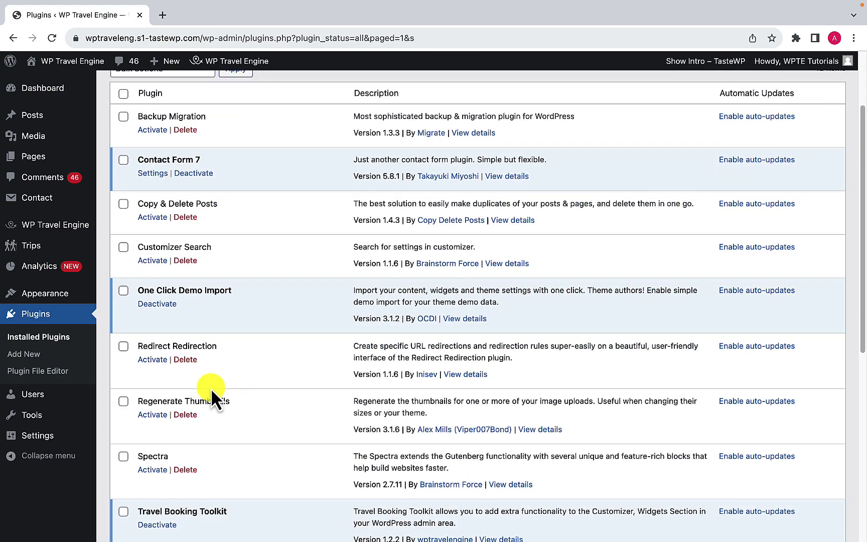
pyautogui.scroll(-2, 211, 392)
pyautogui.scroll(-5, 211, 393)
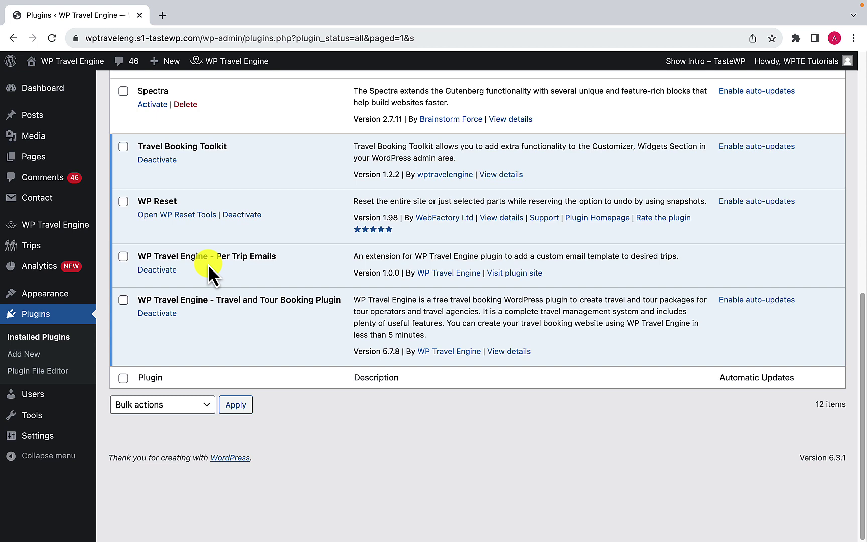
pyautogui.moveTo(55, 225)
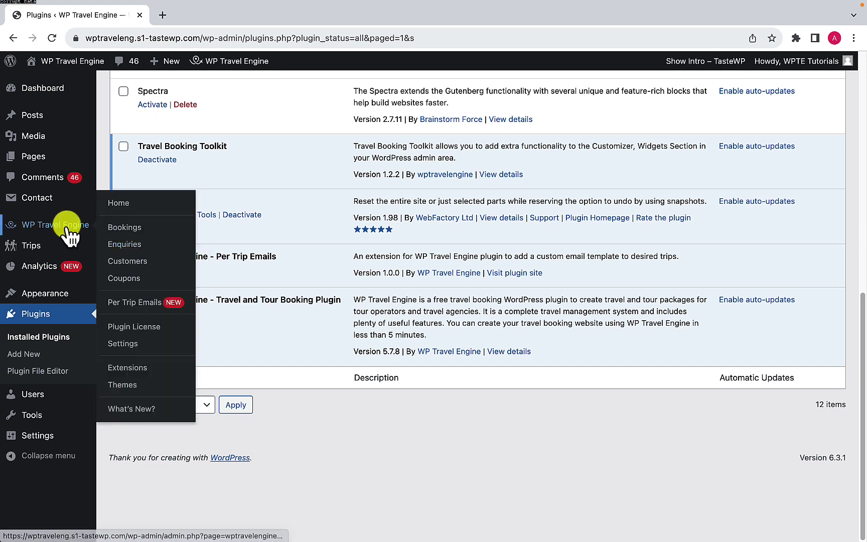
# - Paste the Per Trip Emails license key on the Plugin License page, save, and activate it
pyautogui.click(150, 327)
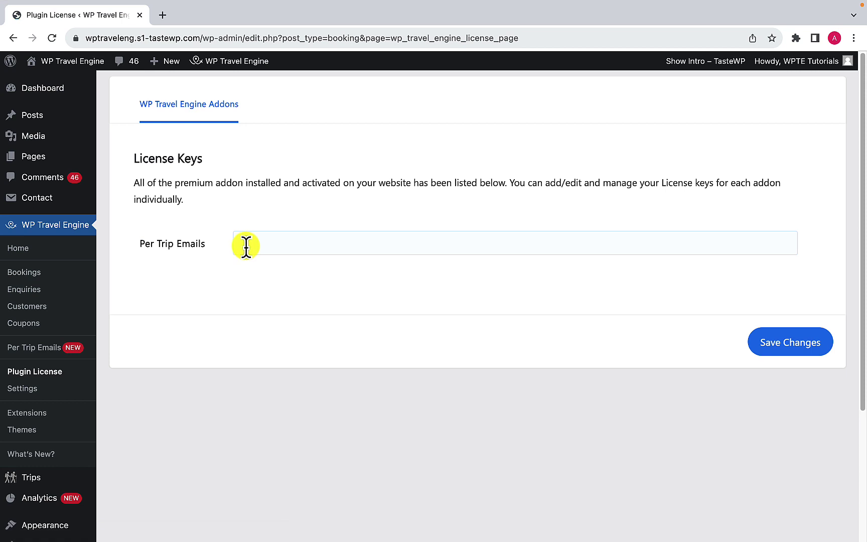
pyautogui.click(389, 242)
pyautogui.hotkey('ctrl', 'v')
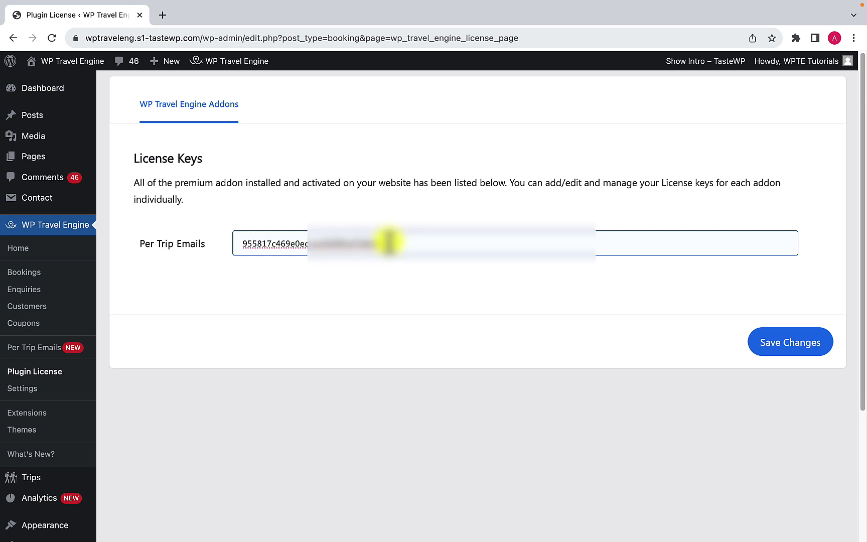
pyautogui.click(792, 344)
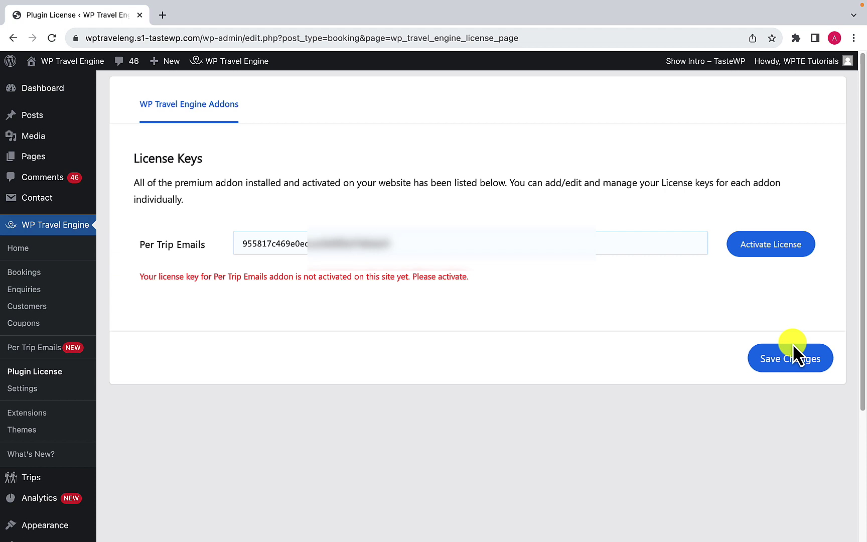
pyautogui.click(771, 246)
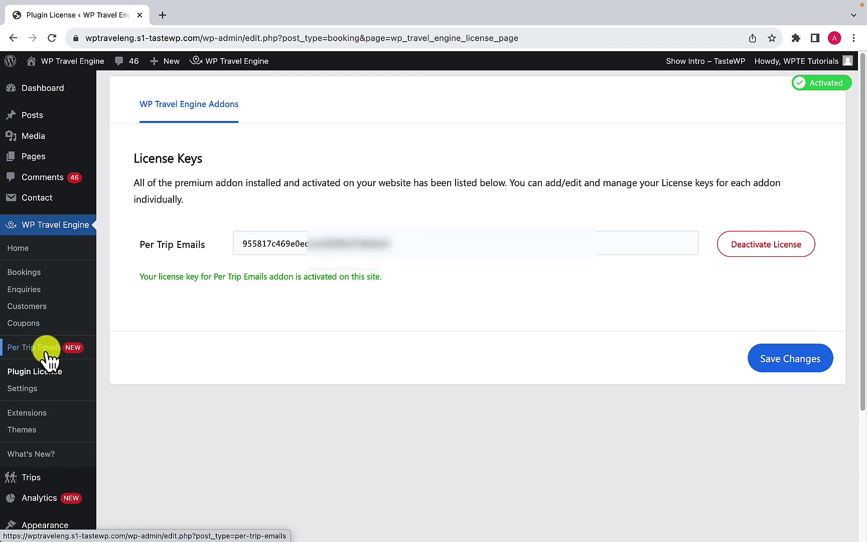
# - Create a new per-trip email for the Motel 6 Conyers GA trip, titled 'Motel 6 Conyers GA Email'
pyautogui.click(46, 351)
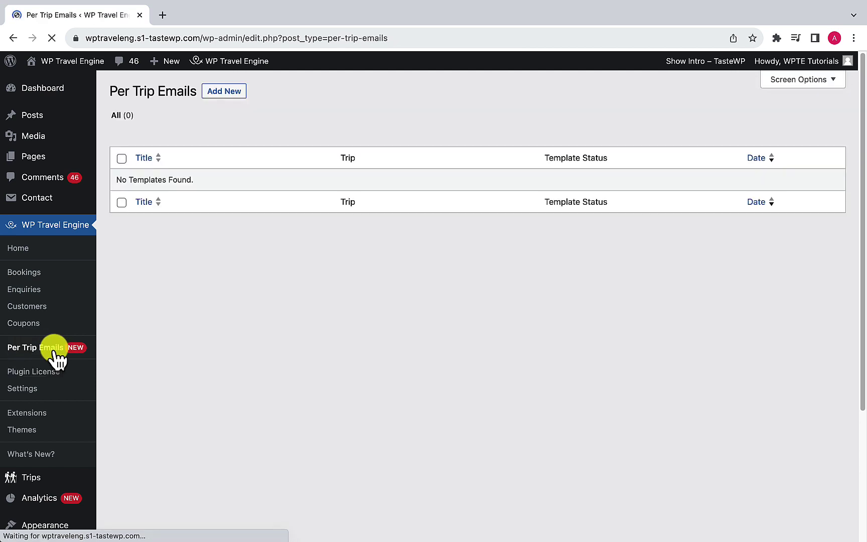
pyautogui.click(237, 95)
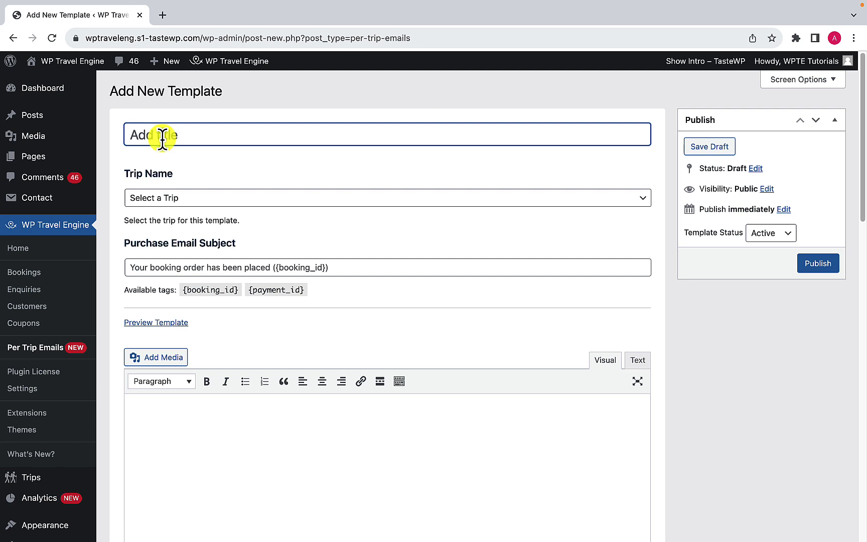
pyautogui.click(179, 201)
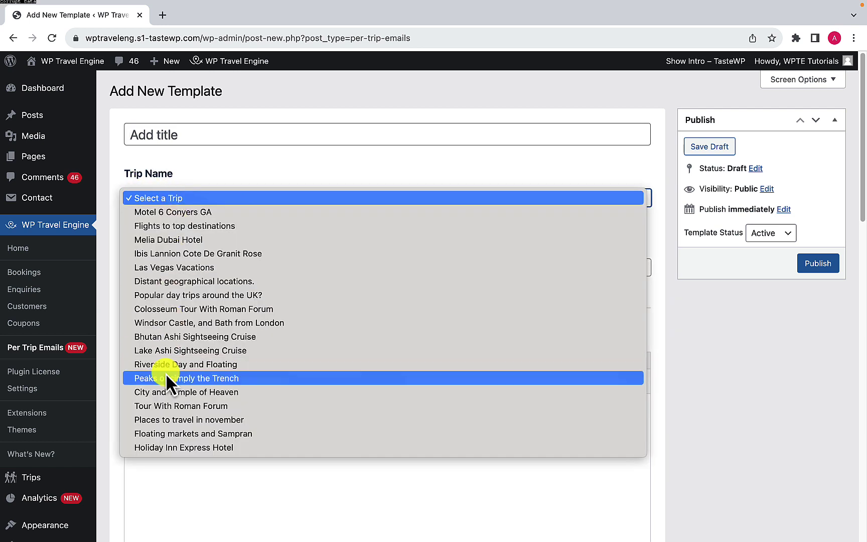
pyautogui.click(163, 213)
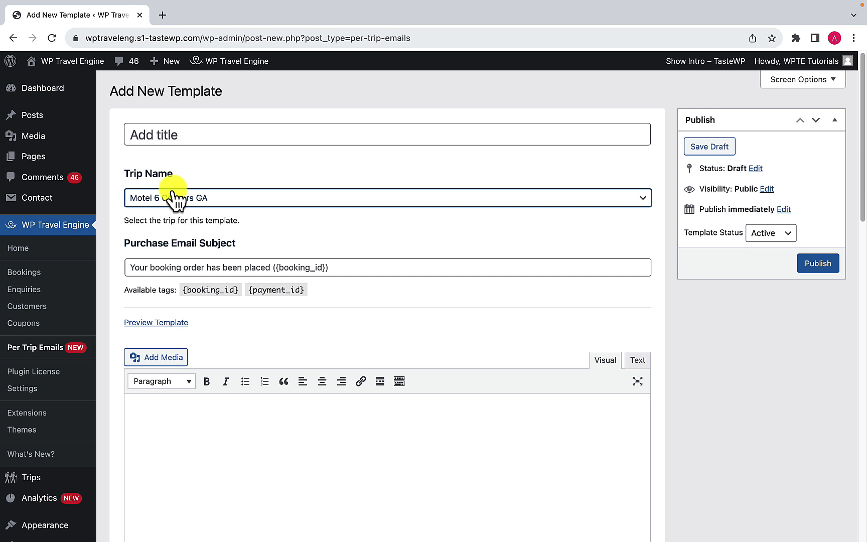
pyautogui.click(160, 142)
pyautogui.write('Mot')
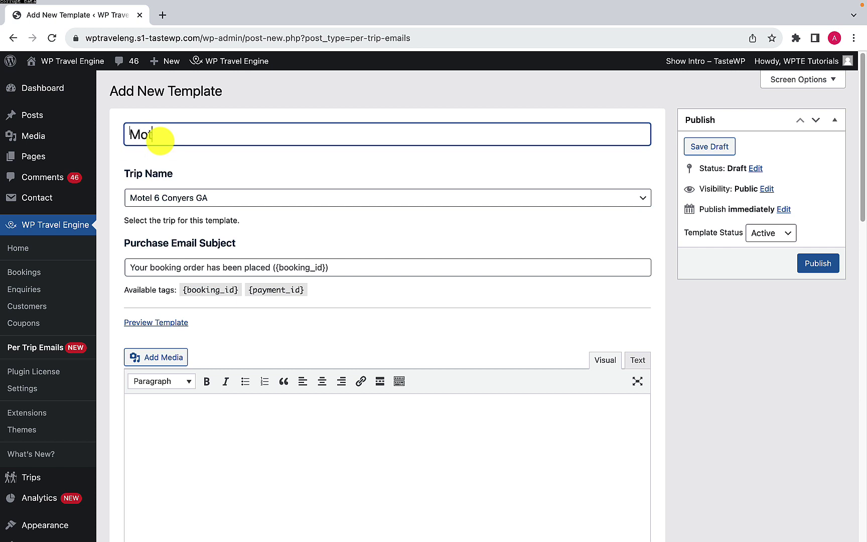
pyautogui.write('el')
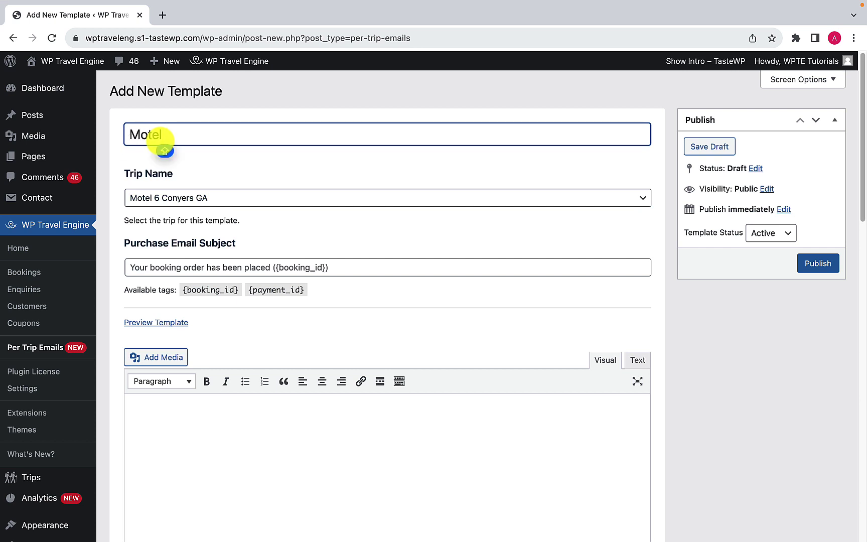
pyautogui.write(' 6 C')
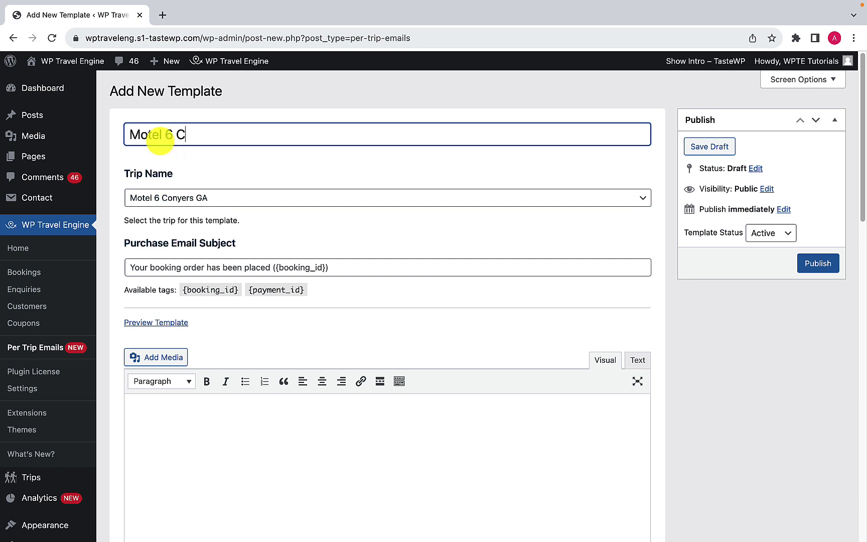
pyautogui.write('onyers GA Email')
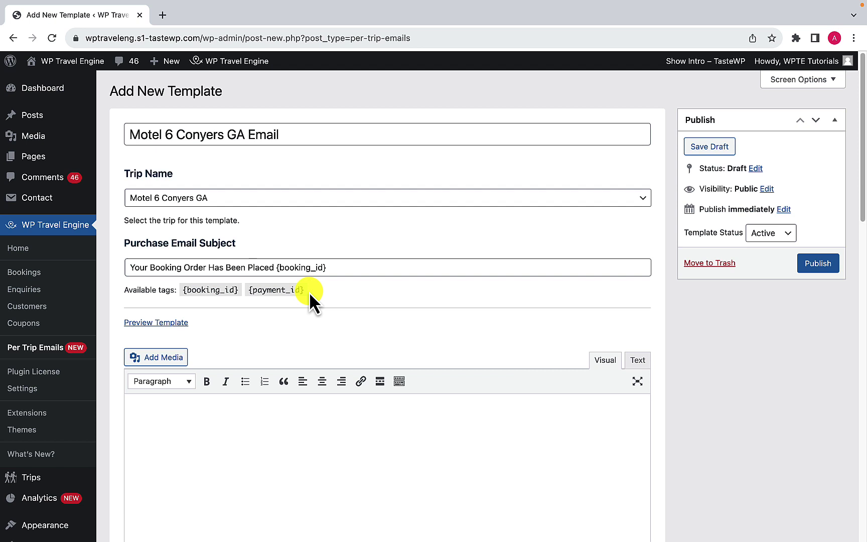
# - Copy the {payment_id} tag and paste it after {booking_id} in the purchase email subject
pyautogui.moveTo(310, 290); pyautogui.dragTo(248, 291)
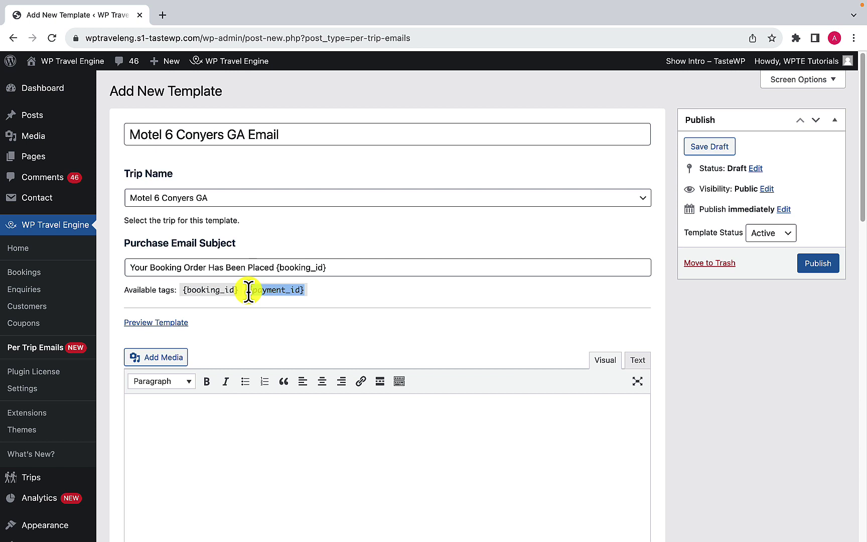
pyautogui.rightClick(259, 292)
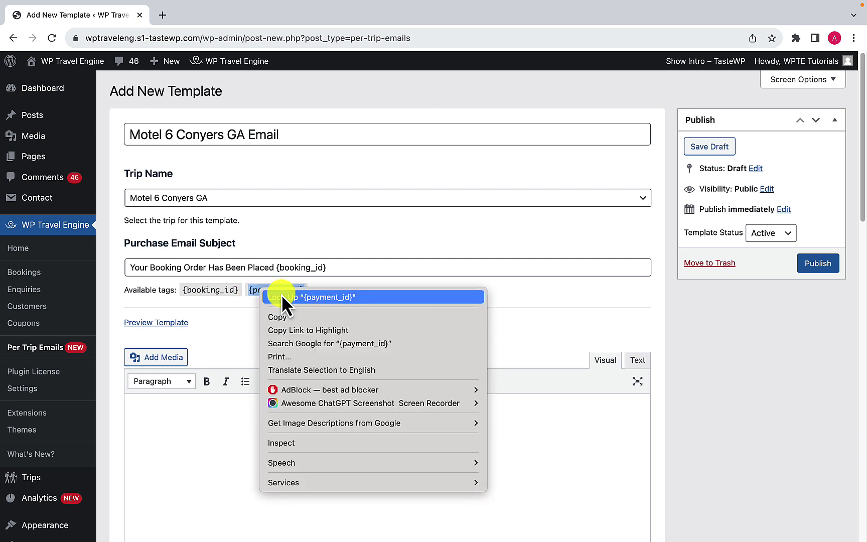
pyautogui.click(299, 317)
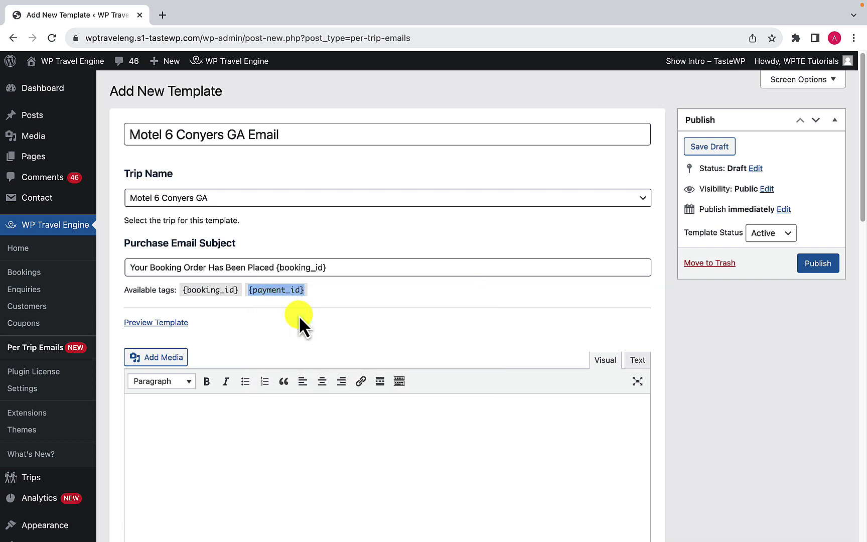
pyautogui.click(334, 269)
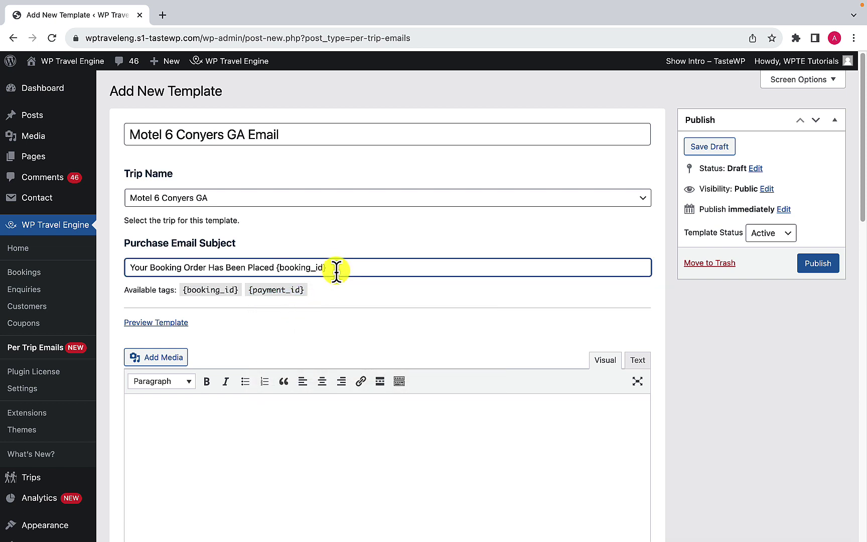
pyautogui.hotkey('ctrl', 'v')
pyautogui.scroll(-2, 391, 270)
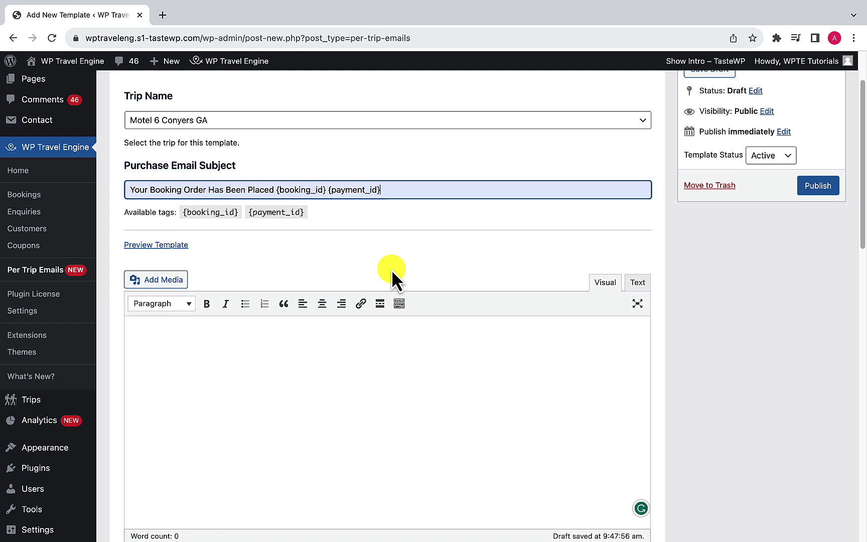
pyautogui.scroll(-1, 392, 270)
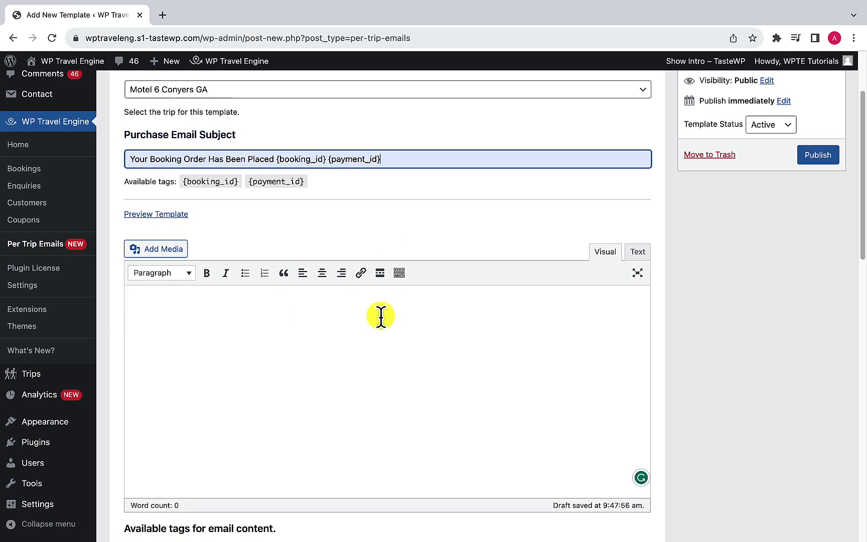
pyautogui.click(381, 316)
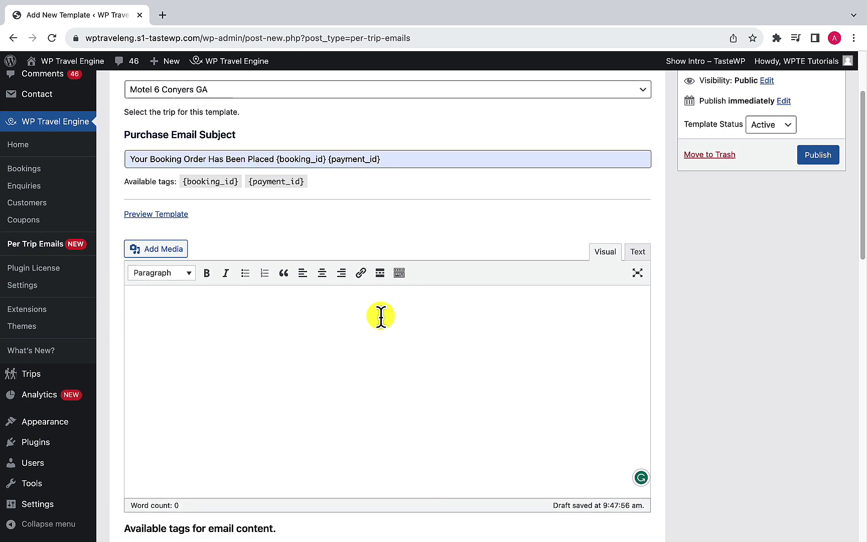
# - Paste the prepared booking confirmation text with {name}, {trip_url} and {booking_id} tags into the body
pyautogui.scroll(-1, 381, 316)
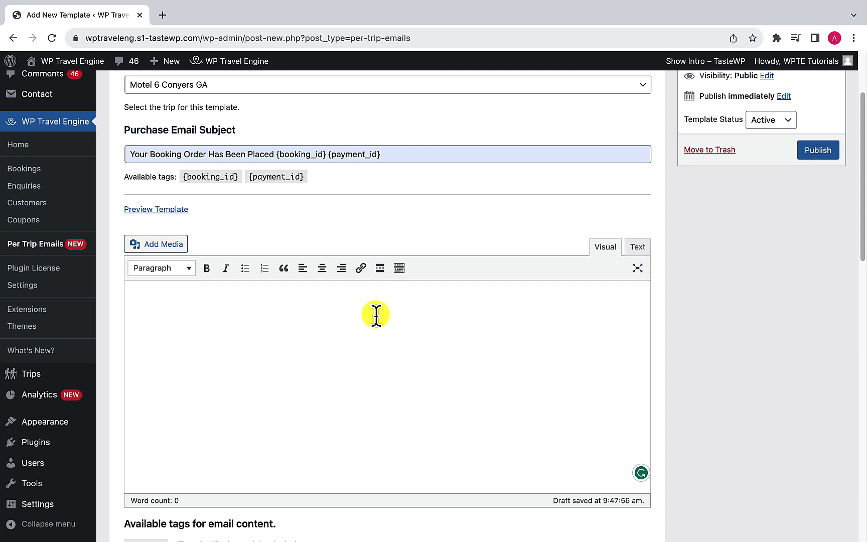
pyautogui.hotkey('ctrl', 'v')
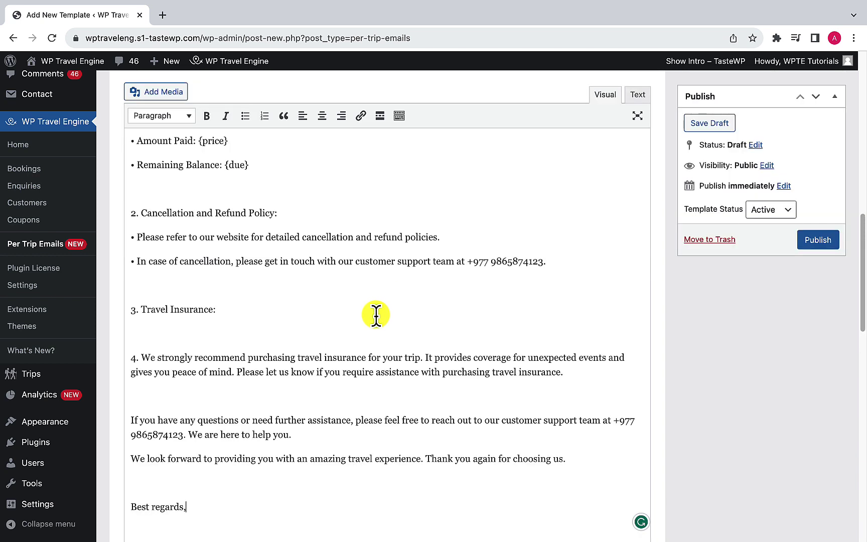
pyautogui.scroll(2, 376, 315)
pyautogui.scroll(2, 376, 315)
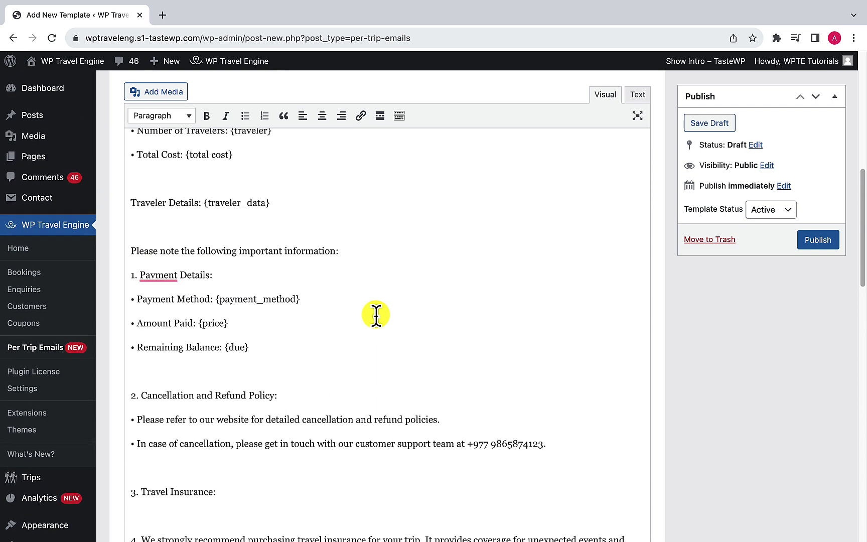
pyautogui.scroll(1, 376, 314)
pyautogui.scroll(2, 375, 315)
pyautogui.scroll(1, 376, 314)
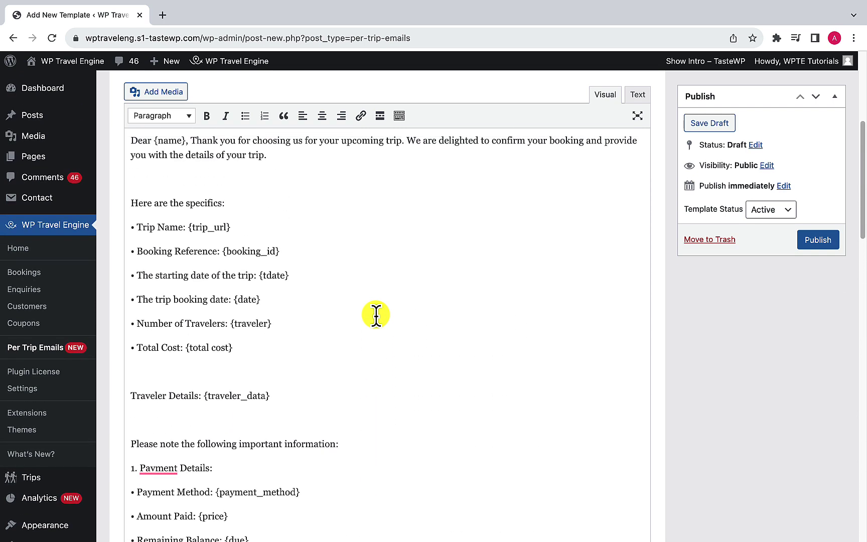
pyautogui.scroll(1, 376, 315)
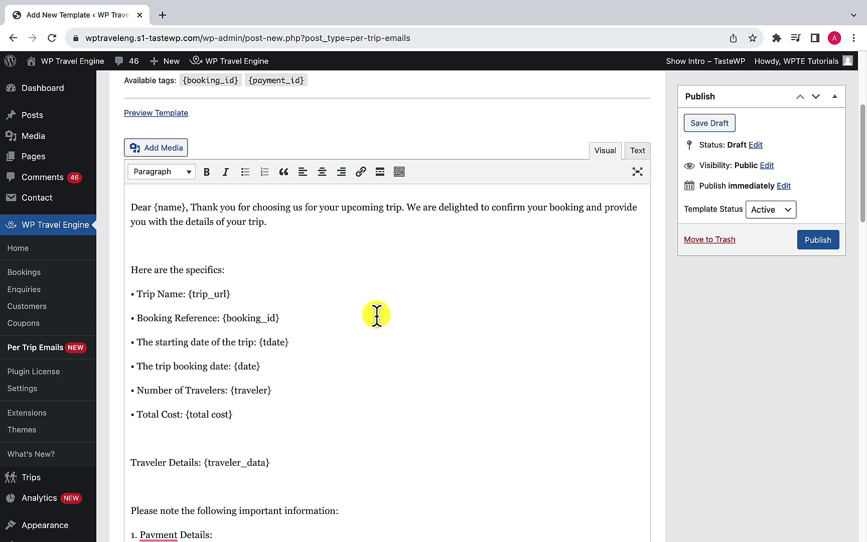
pyautogui.scroll(-1, 330, 317)
pyautogui.scroll(-1, 331, 316)
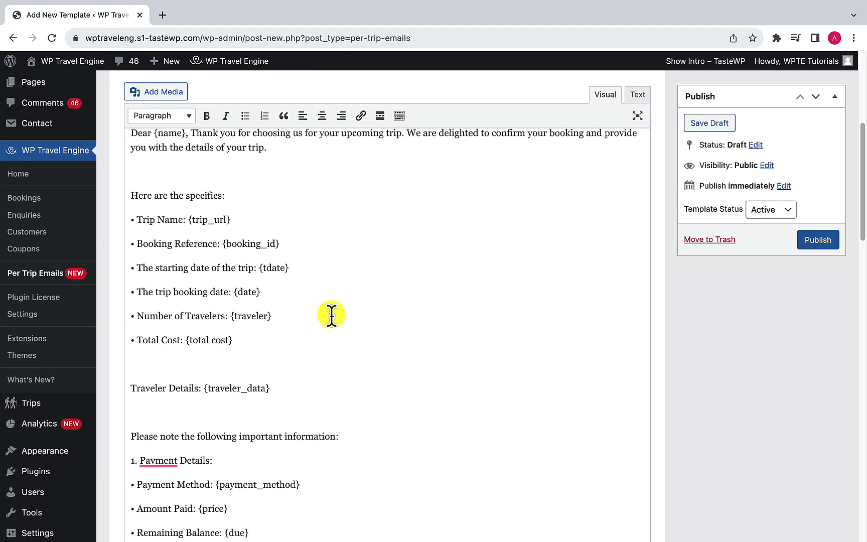
pyautogui.scroll(-1, 332, 315)
pyautogui.scroll(-5, 332, 319)
pyautogui.scroll(-3, 332, 323)
pyautogui.scroll(-1, 332, 323)
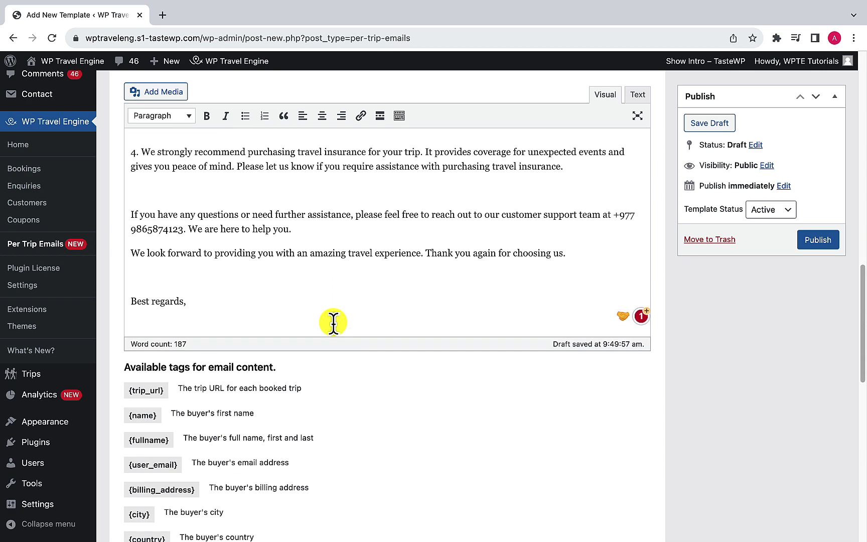
pyautogui.scroll(-3, 334, 323)
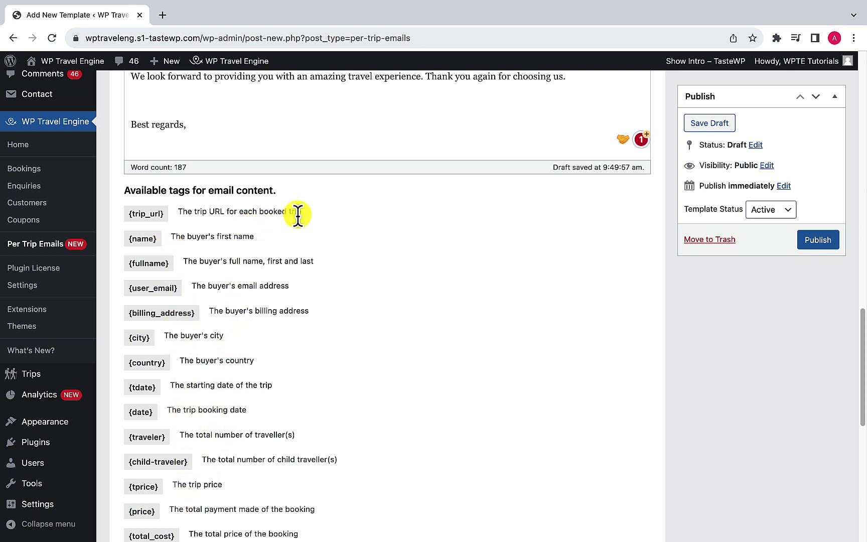
pyautogui.scroll(2, 312, 222)
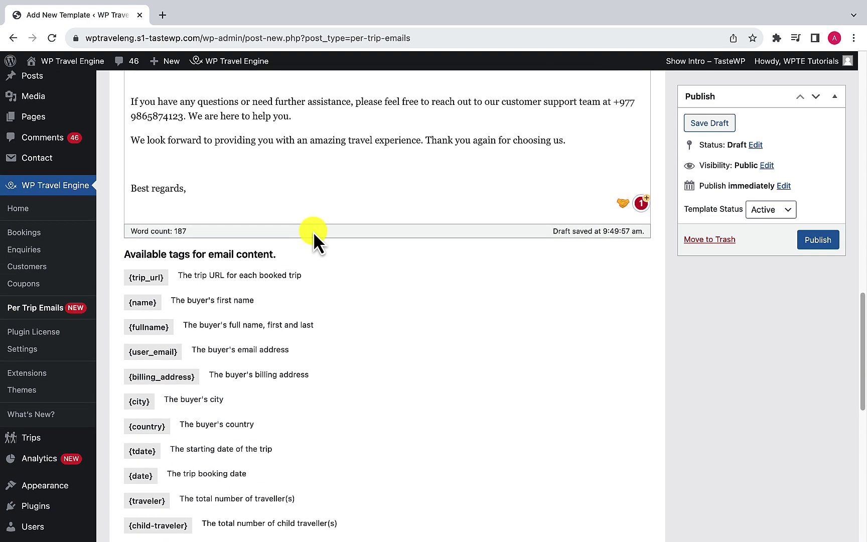
pyautogui.scroll(4, 313, 231)
pyautogui.scroll(3, 314, 236)
pyautogui.scroll(1, 314, 240)
pyautogui.scroll(2, 314, 240)
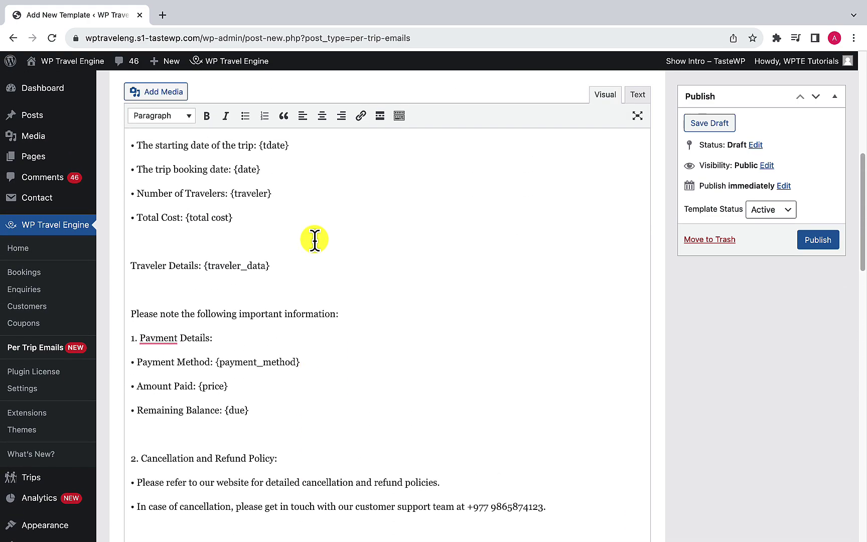
pyautogui.scroll(1, 315, 240)
pyautogui.scroll(1, 315, 239)
pyautogui.scroll(2, 314, 239)
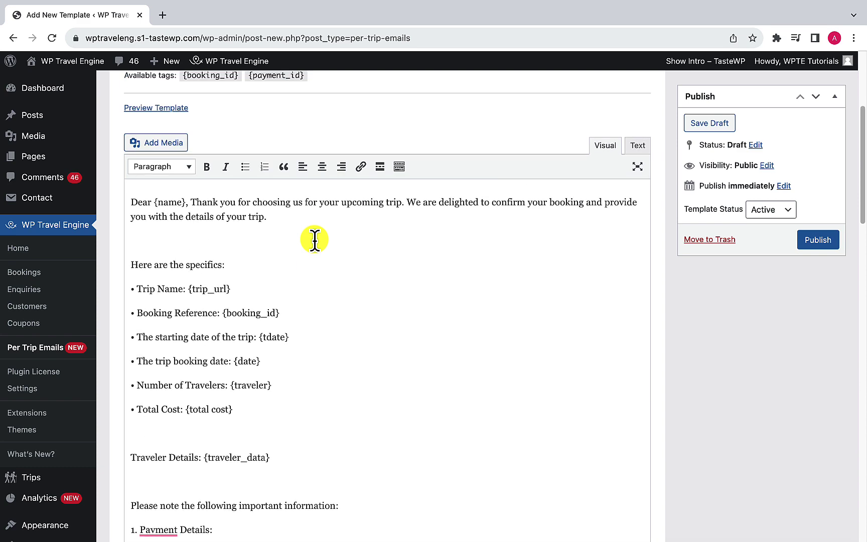
pyautogui.scroll(2, 315, 239)
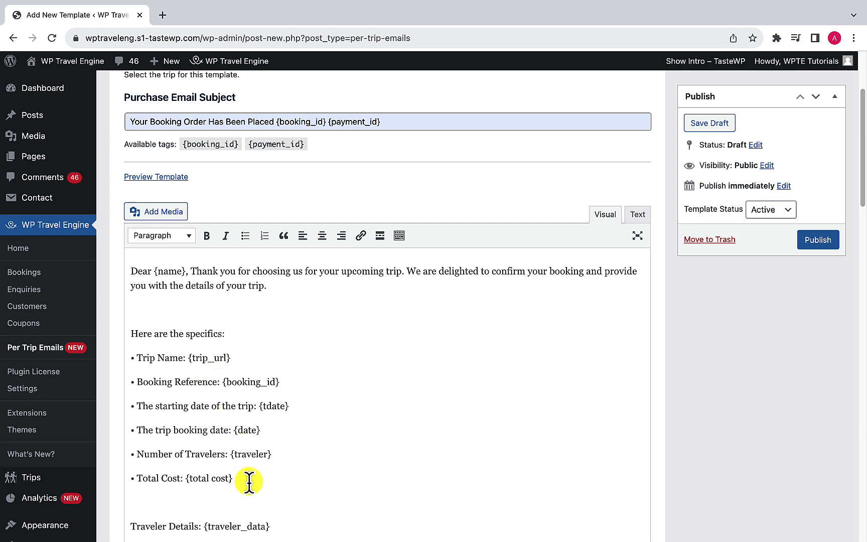
pyautogui.scroll(-3, 265, 492)
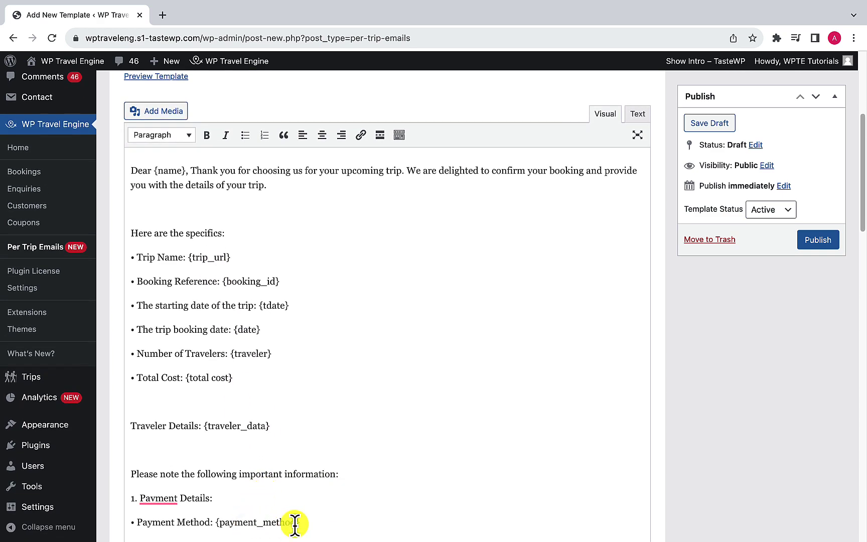
pyautogui.scroll(-5, 294, 523)
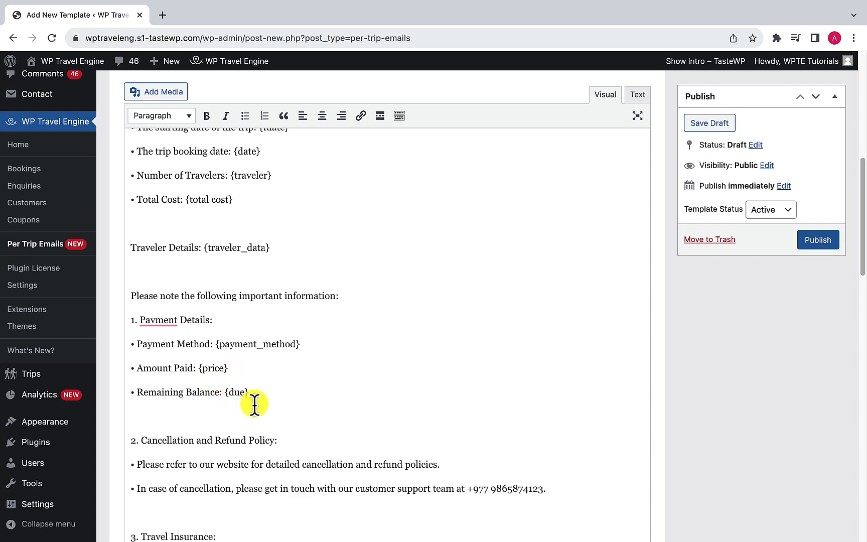
pyautogui.scroll(1, 254, 404)
pyautogui.scroll(3, 255, 405)
pyautogui.scroll(1, 255, 407)
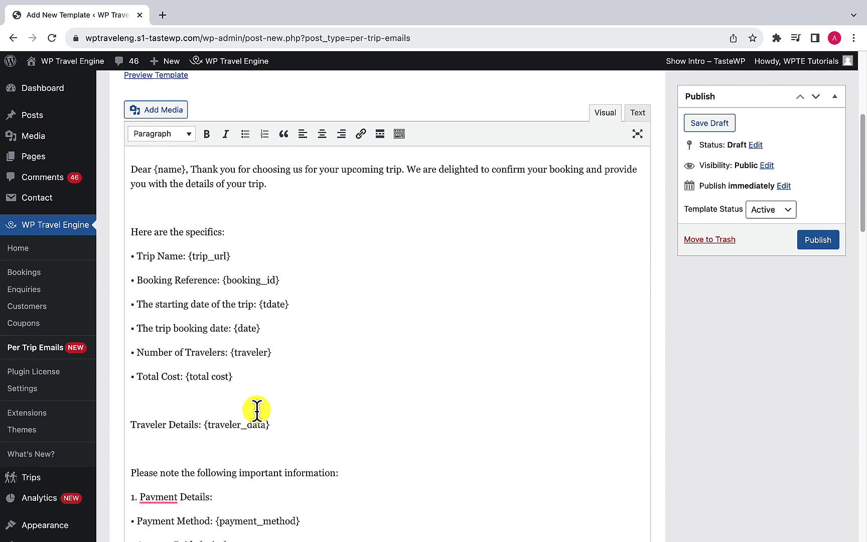
pyautogui.scroll(3, 256, 410)
pyautogui.scroll(1, 257, 409)
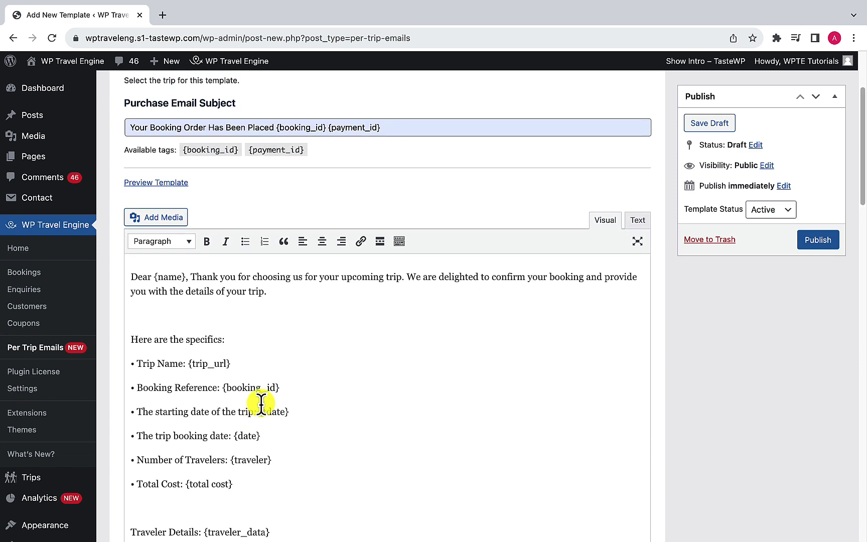
pyautogui.click(166, 186)
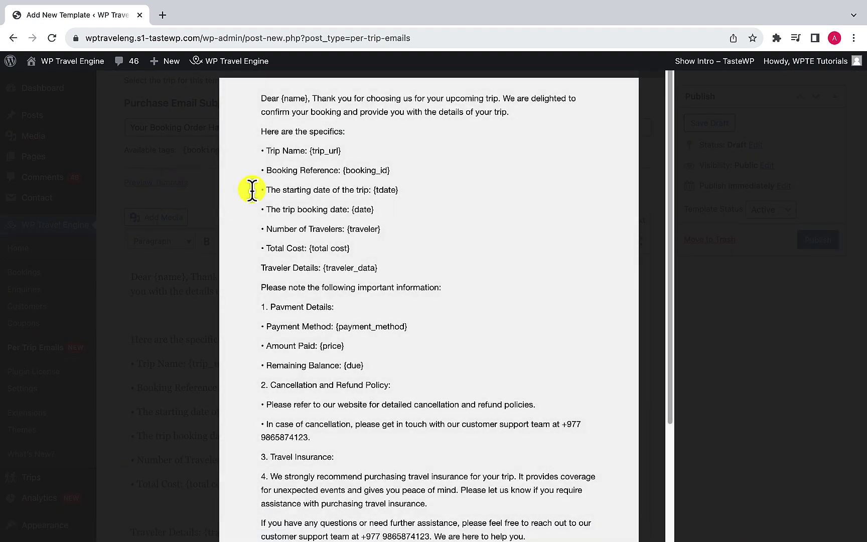
pyautogui.scroll(-1, 436, 330)
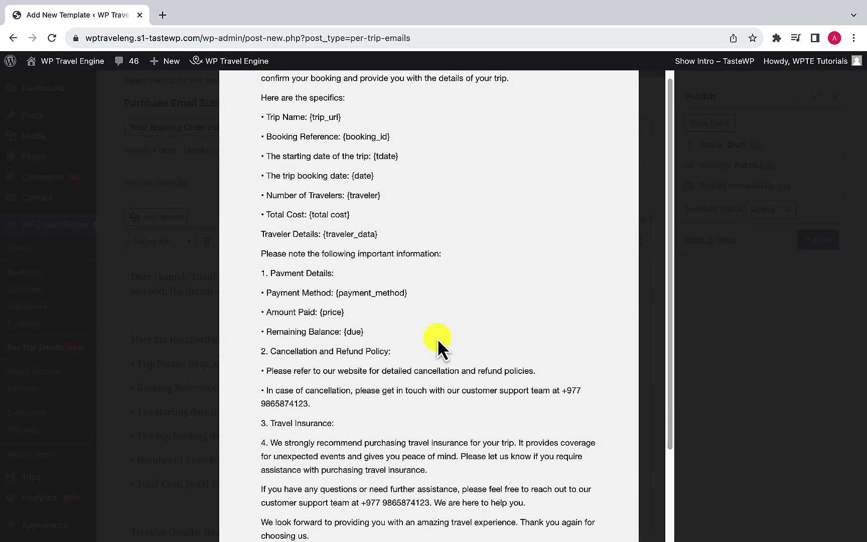
pyautogui.scroll(-3, 438, 339)
pyautogui.scroll(3, 438, 340)
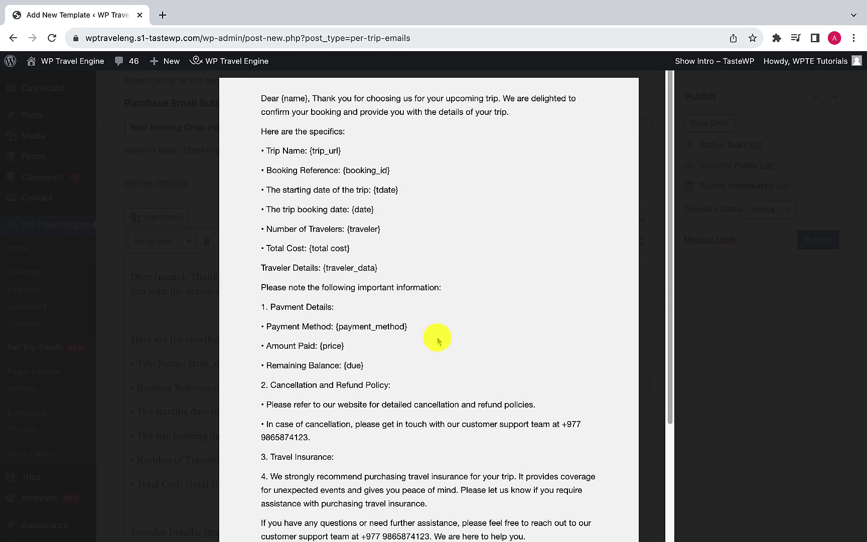
pyautogui.click(722, 222)
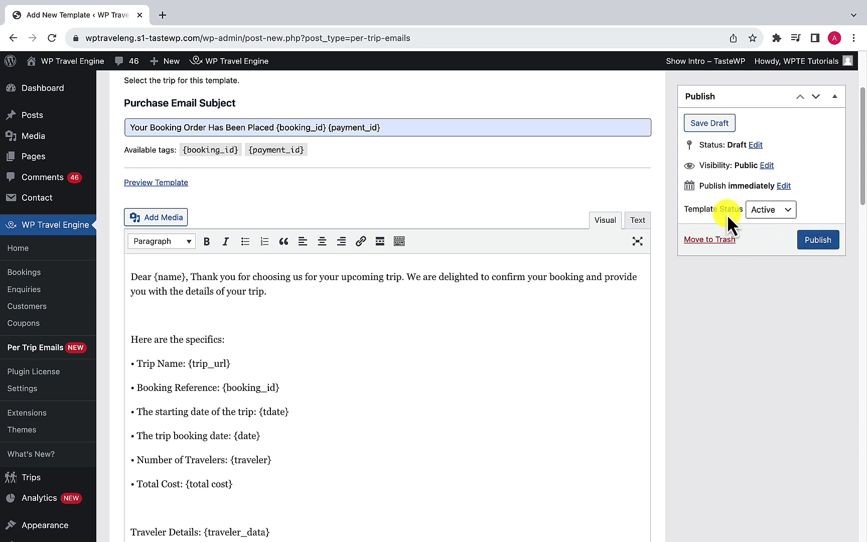
pyautogui.click(757, 215)
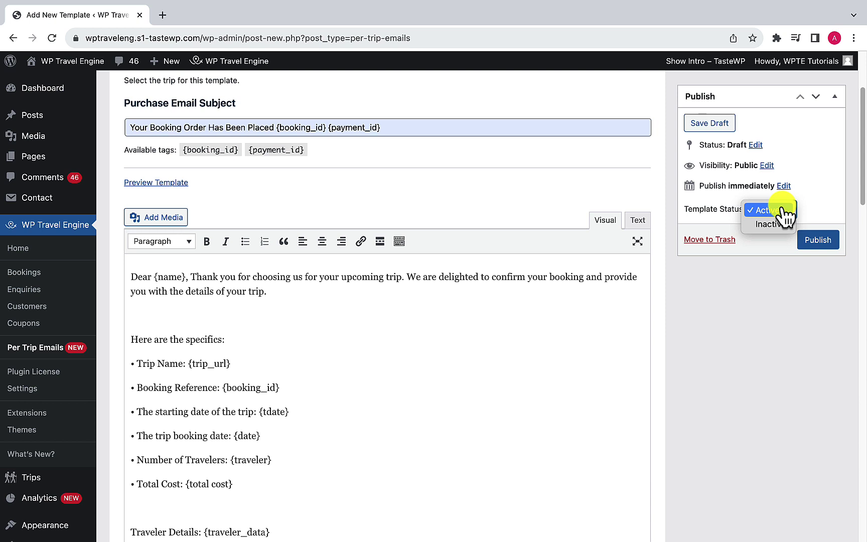
pyautogui.click(782, 210)
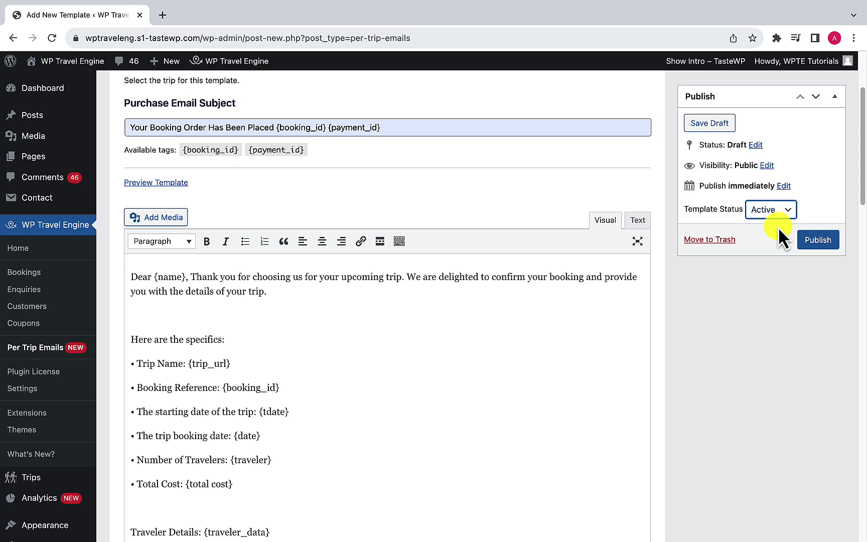
# - Publish the Motel 6 Conyers GA Email template and scroll through the Edit Template page to check it
pyautogui.click(826, 241)
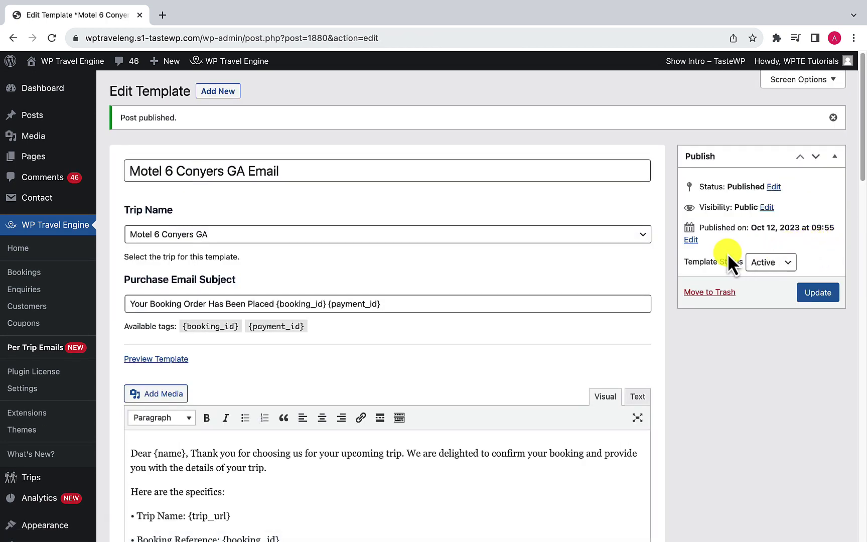
pyautogui.scroll(-2, 653, 276)
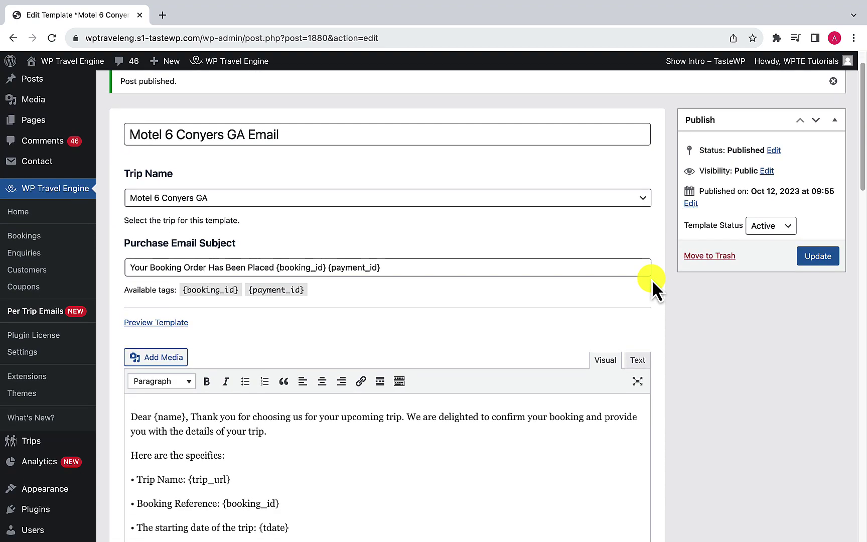
pyautogui.scroll(-2, 654, 308)
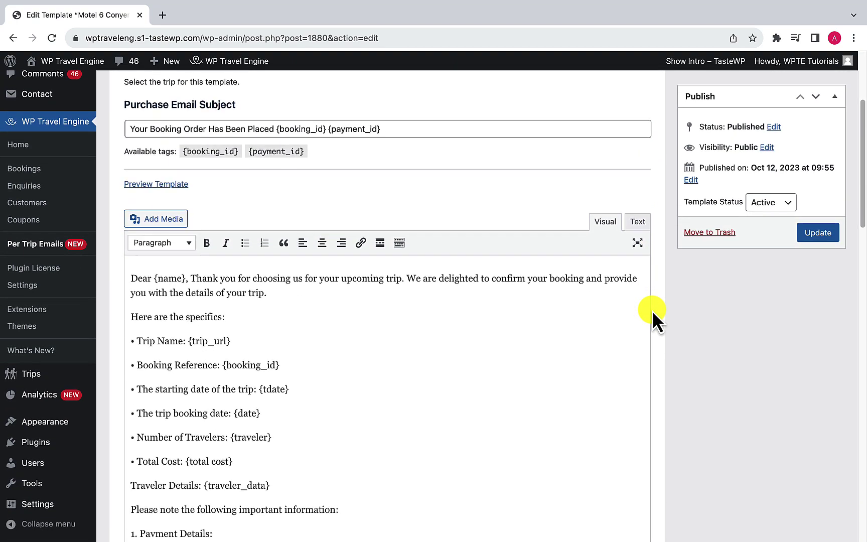
pyautogui.scroll(-3, 654, 311)
pyautogui.scroll(-1, 652, 311)
pyautogui.scroll(2, 653, 311)
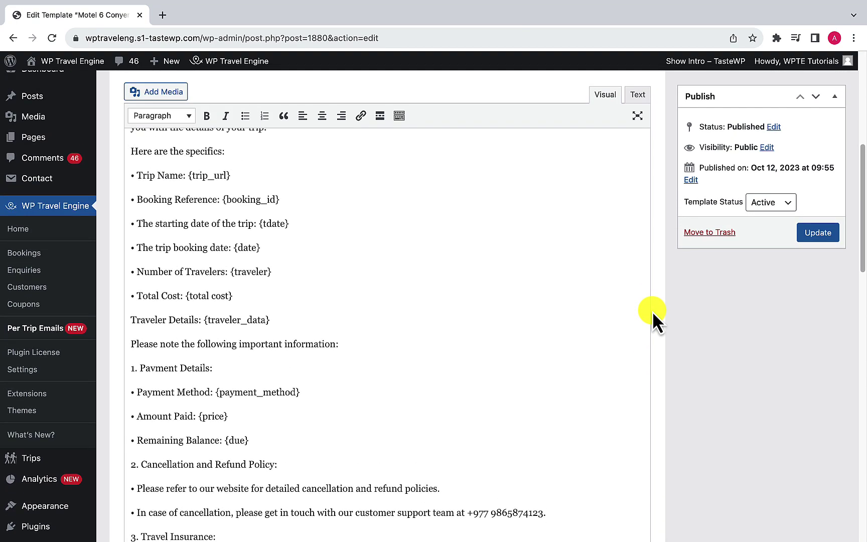
pyautogui.scroll(5, 652, 311)
pyautogui.scroll(2, 655, 312)
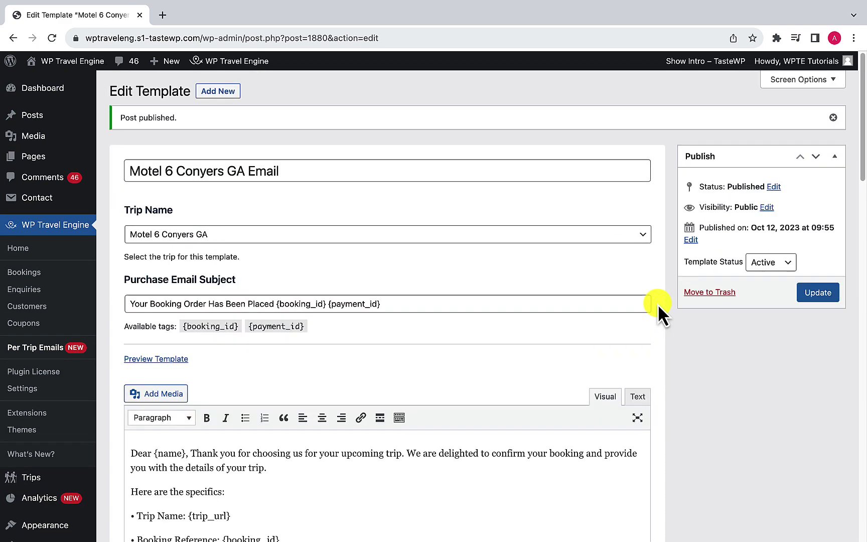